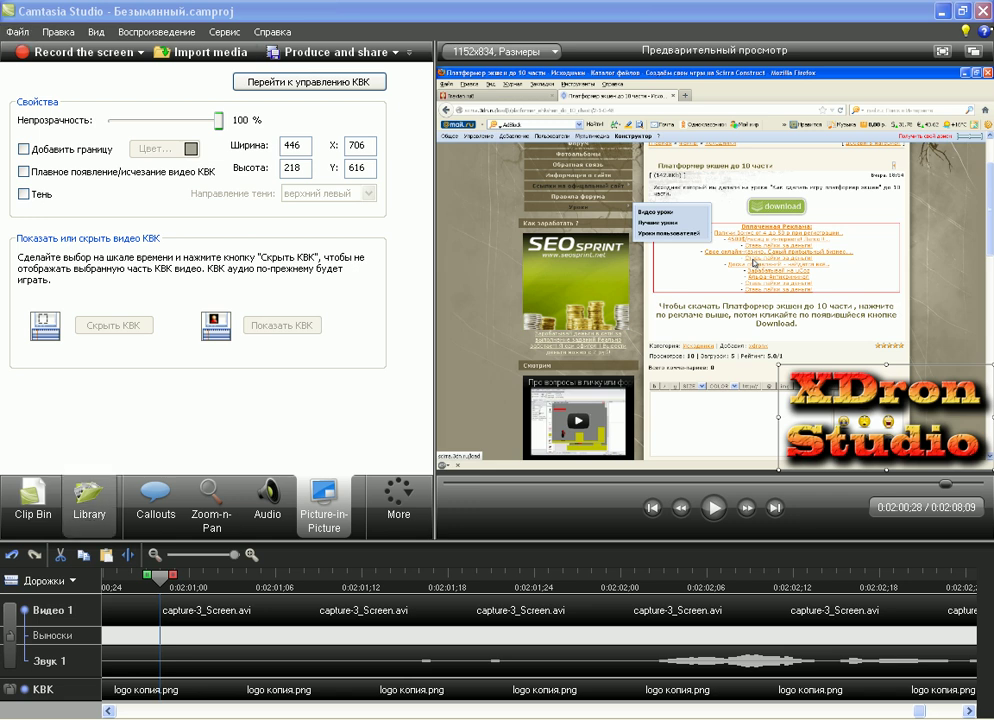
Remove all clips from the Clip Bin.
{"action": "left_click", "coordinate": [33, 500]}
{"action": "key", "text": "Delete"}
{"action": "key", "text": "Delete"}
{"action": "key", "text": "Delete"}
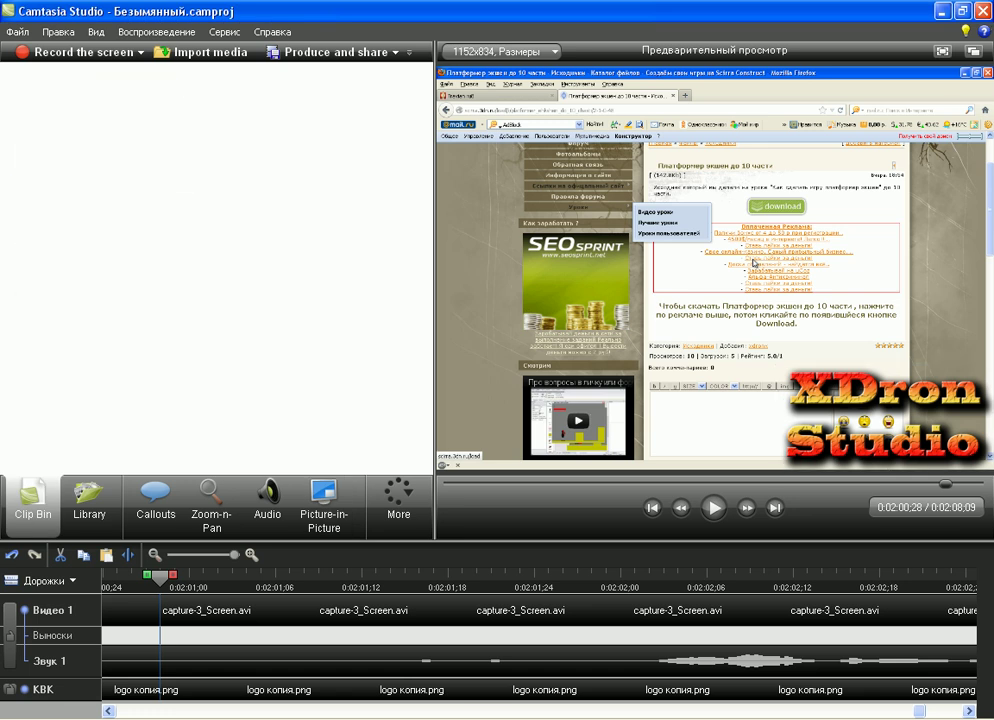
{"action": "left_click", "coordinate": [17, 32]}
{"action": "left_click", "coordinate": [45, 49]}
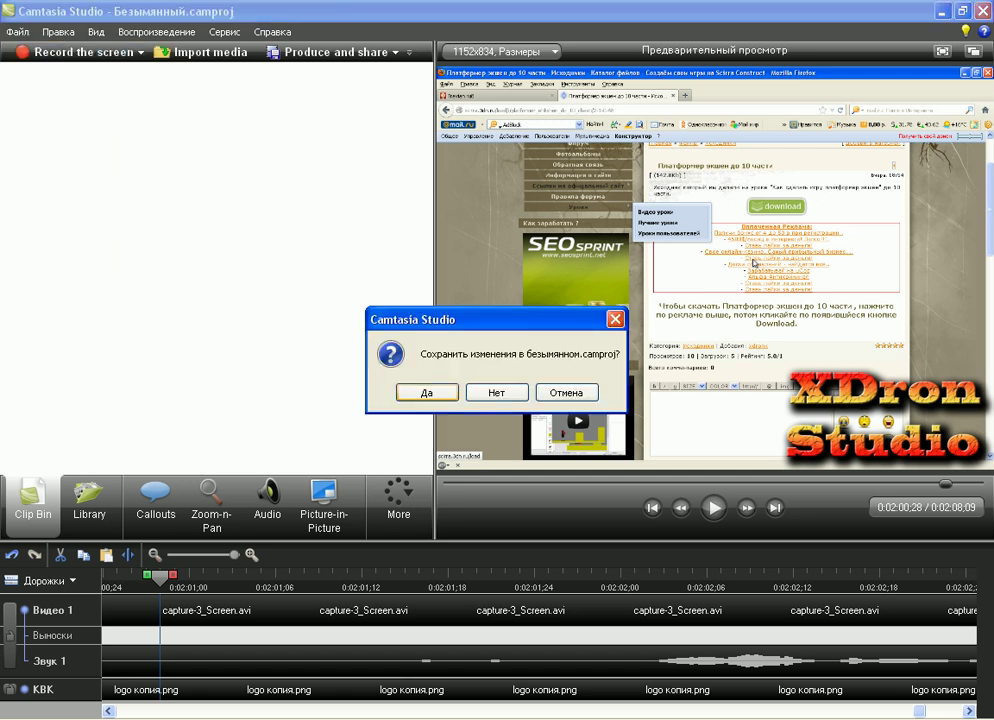
{"action": "key", "text": "Return"}
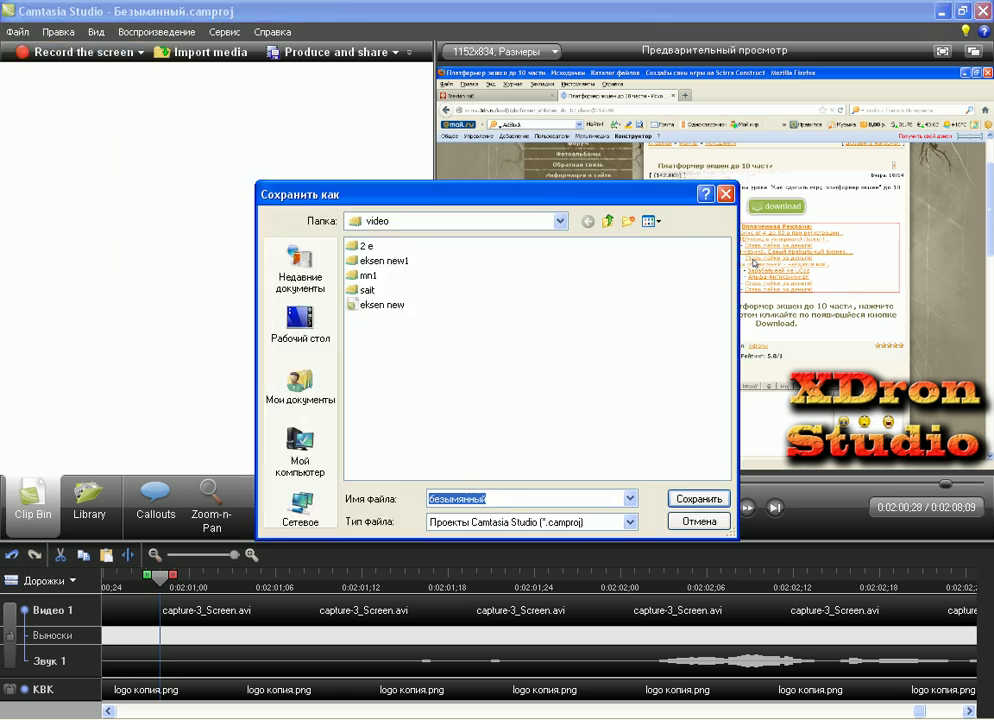
{"action": "key", "text": "Escape"}
Create a new project and discard the unsaved changes to the current one.
{"action": "left_click", "coordinate": [17, 32]}
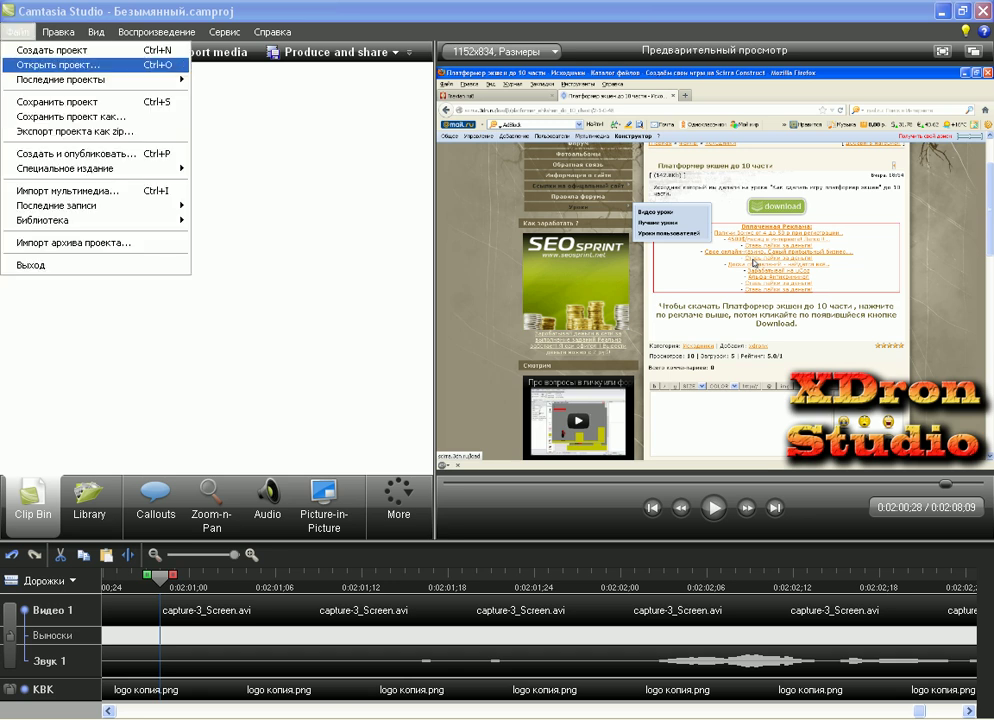
{"action": "left_click", "coordinate": [45, 49]}
{"action": "left_click", "coordinate": [501, 391]}
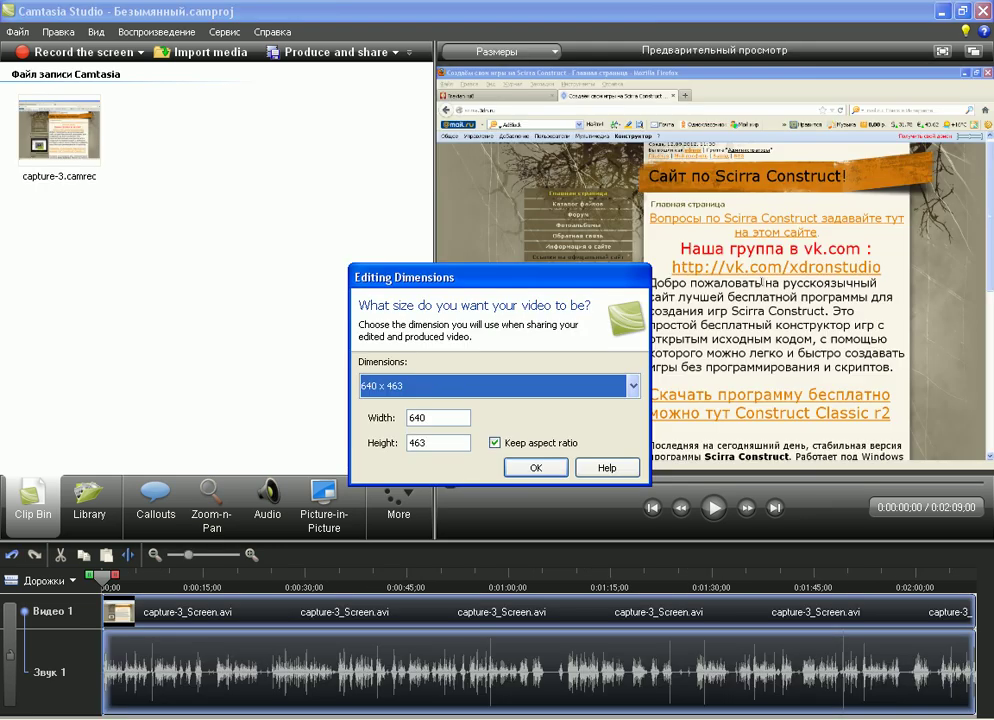
Set the project's editing dimensions to the recording size of 1152 x 834 with the aspect ratio kept.
{"action": "key", "text": "alt+Down"}
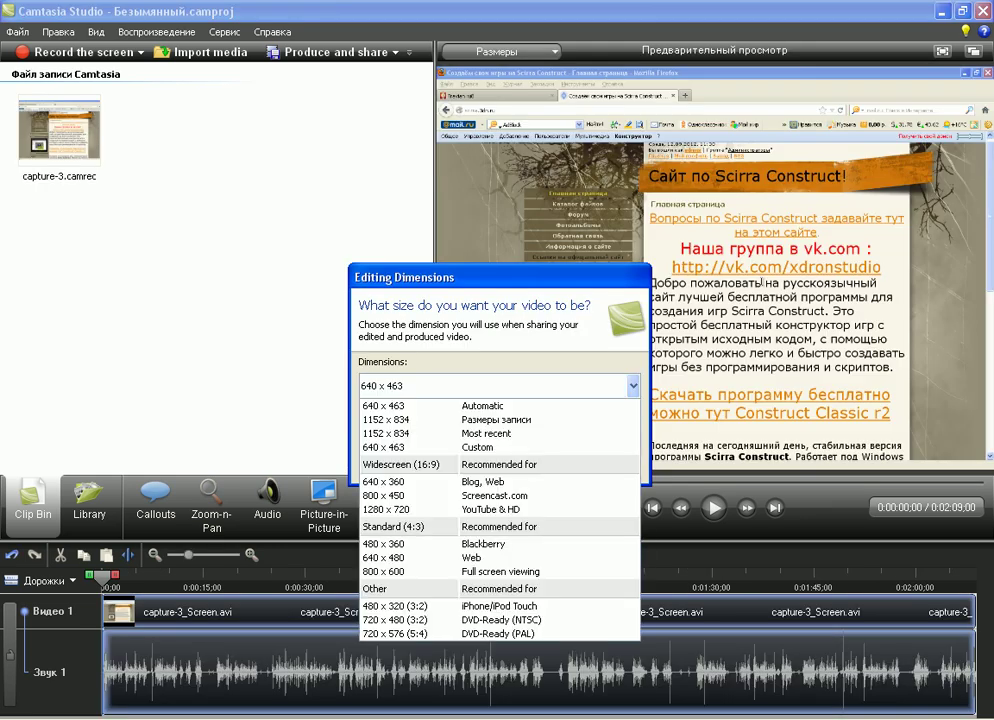
{"action": "key", "text": "Return"}
{"action": "left_click_drag", "start_coordinate": [400, 277], "coordinate": [325, 257]}
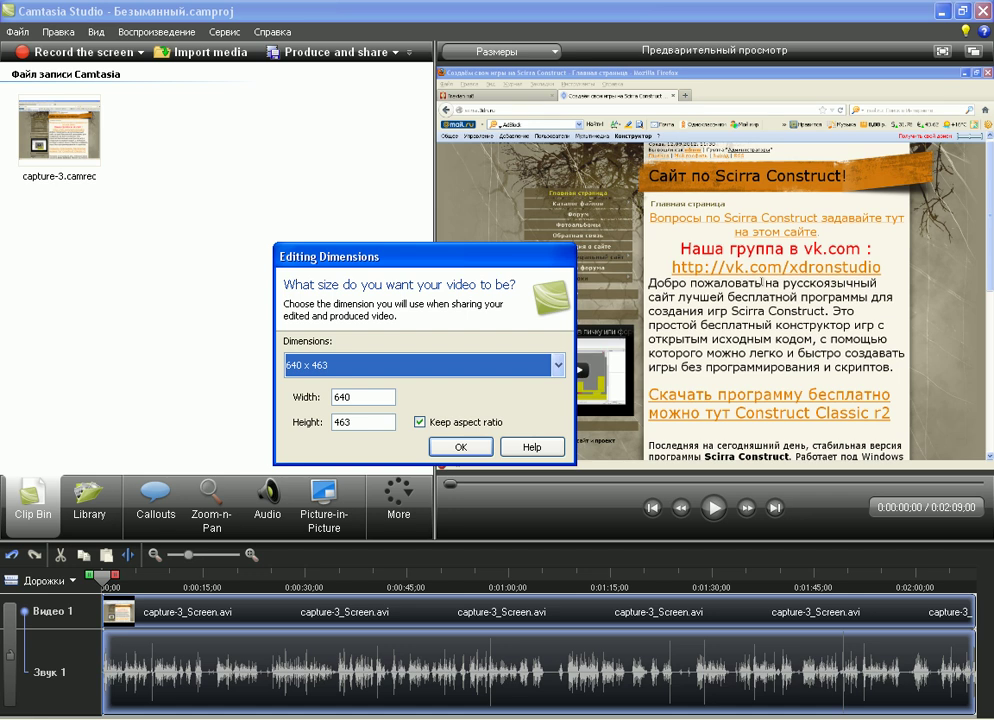
{"action": "key", "text": "alt+Down"}
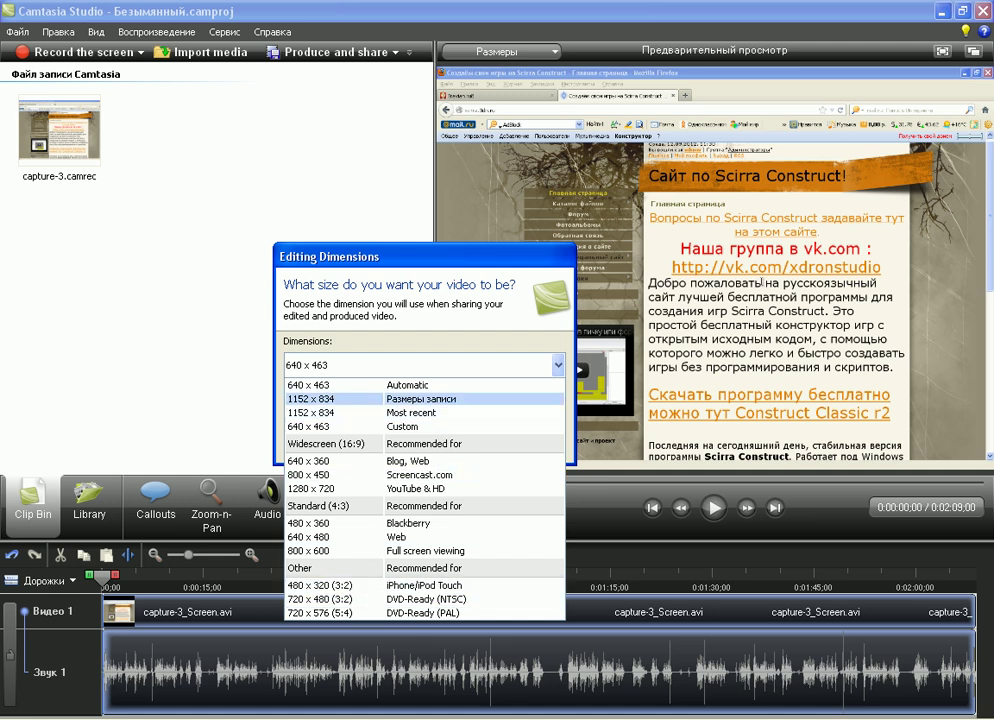
{"action": "key", "text": "Return"}
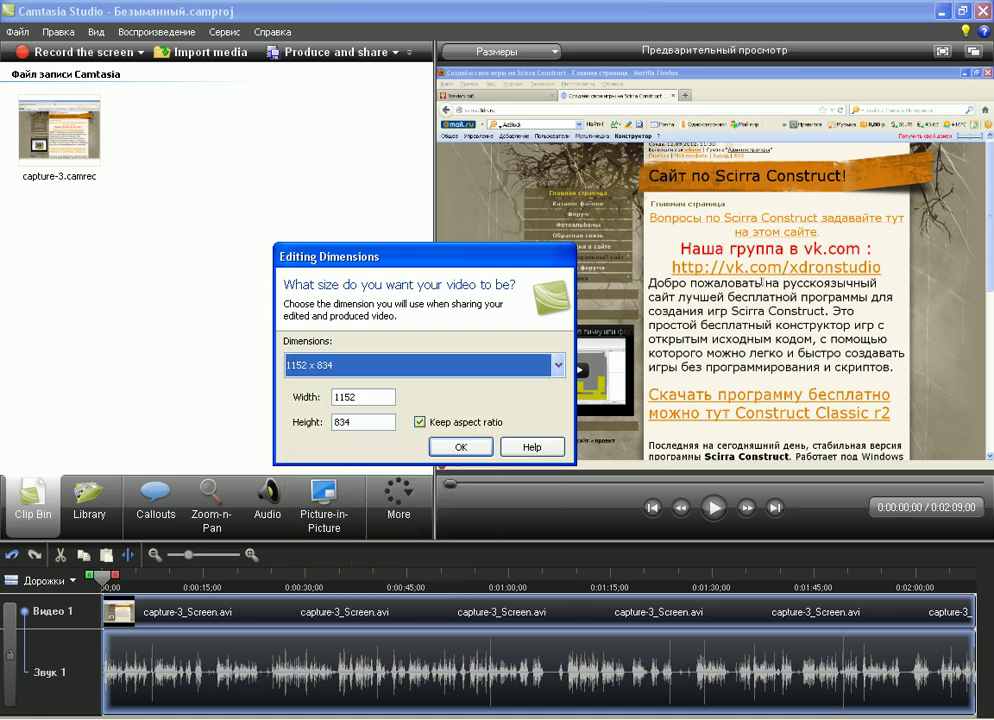
{"action": "key", "text": "Return"}
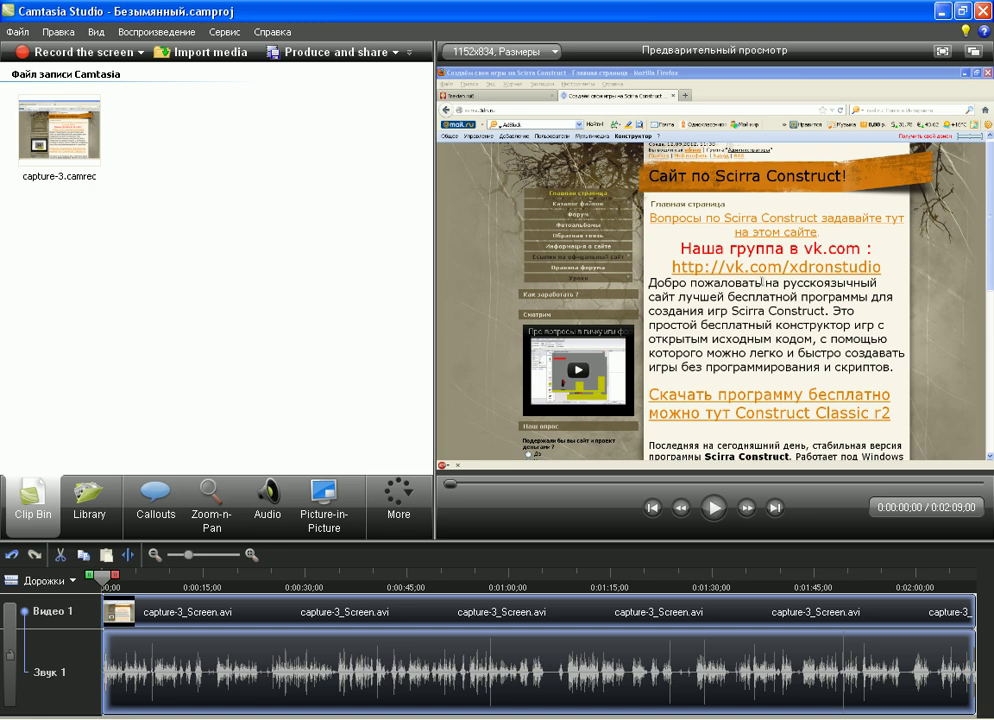
Delete the recording's clip from the timeline and place capture-3.camrec from the Clip Bin back on Видео 1.
{"action": "key", "text": "Delete"}
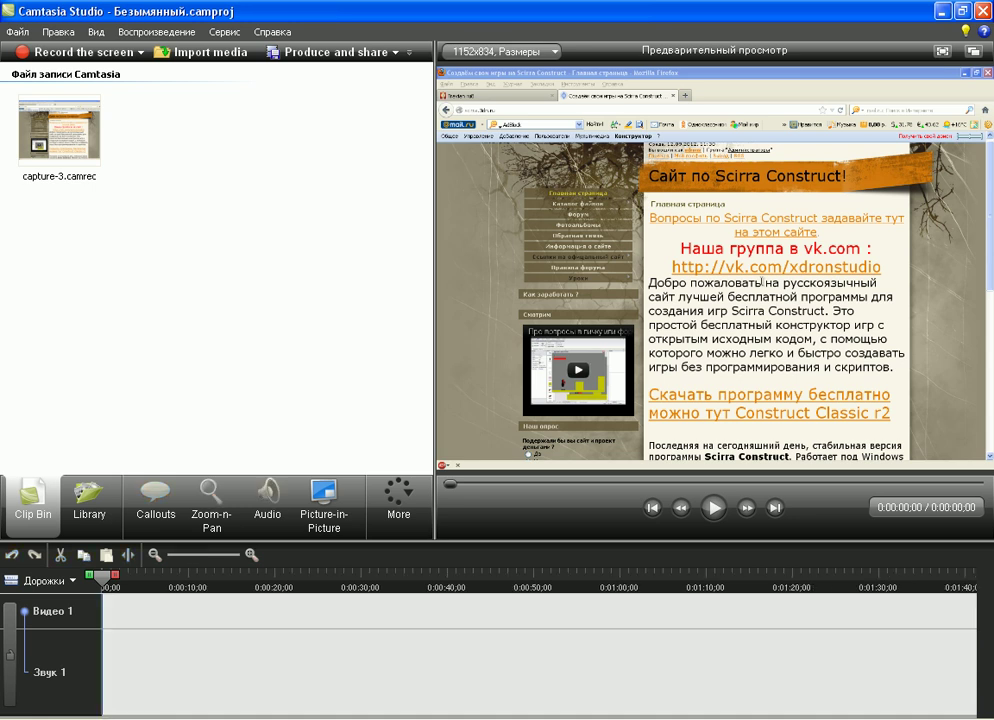
{"action": "left_click_drag", "start_coordinate": [59, 128], "coordinate": [180, 610]}
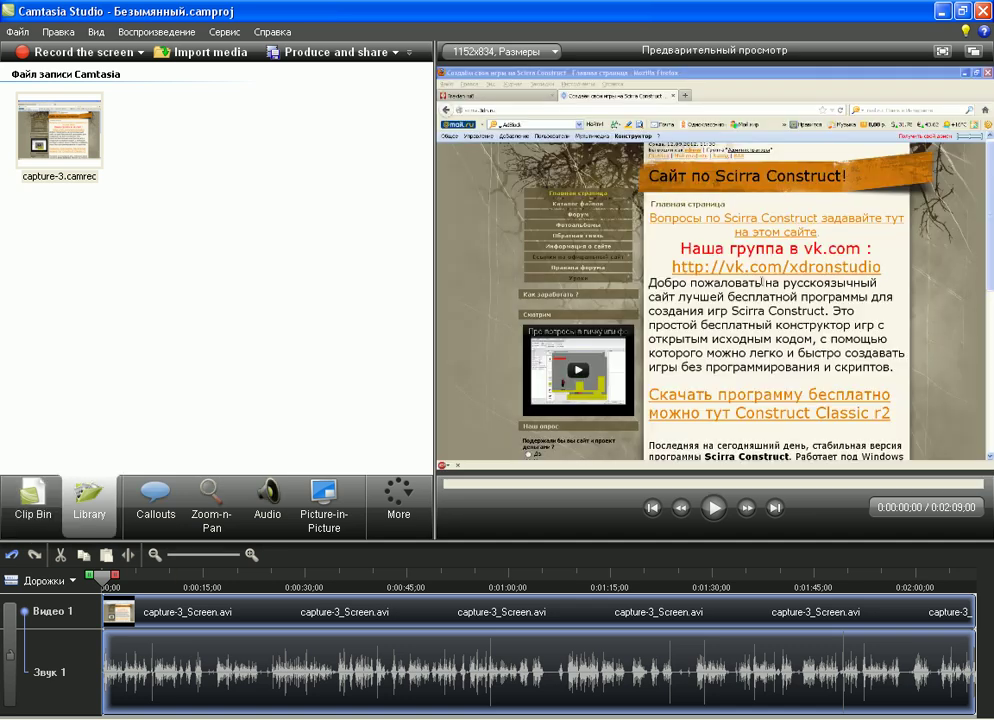
{"action": "left_click", "coordinate": [89, 500]}
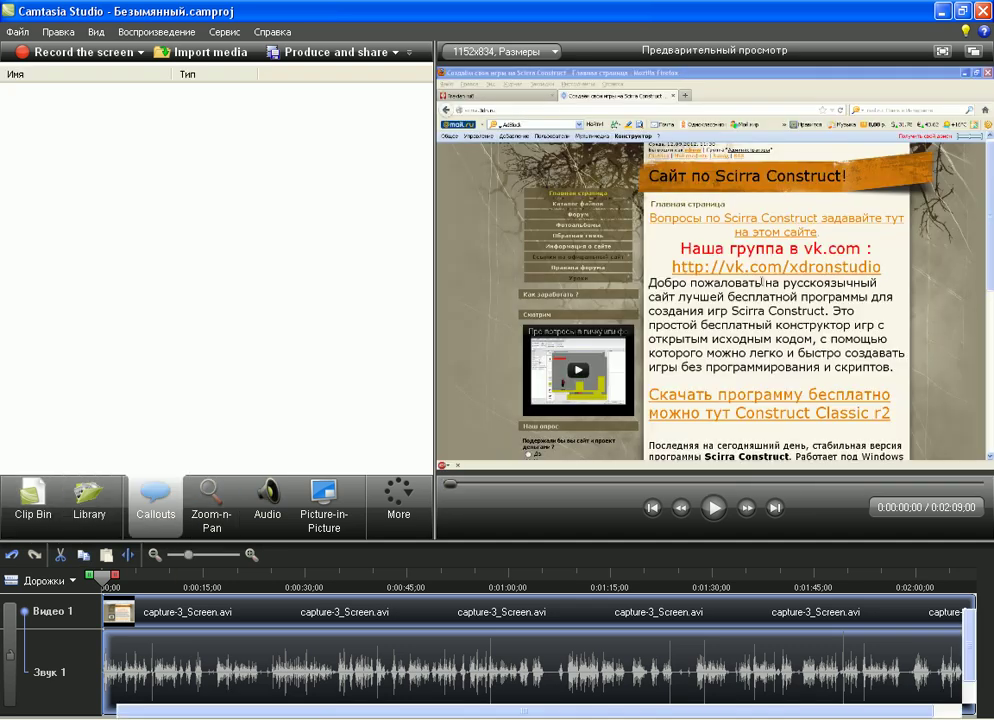
{"action": "left_click", "coordinate": [155, 497]}
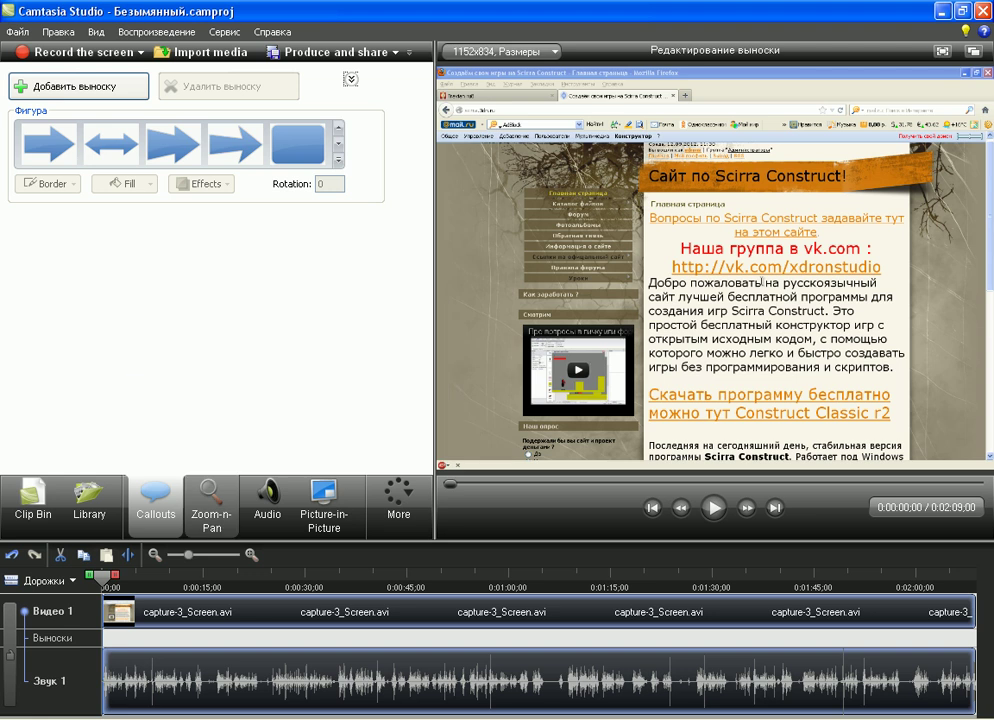
Create a Zoom-n-Pan keyframe at the clip's start, try magnifying the frame's upper-left corner to 1107%, and restore the scale to 100%.
{"action": "left_click", "coordinate": [211, 497]}
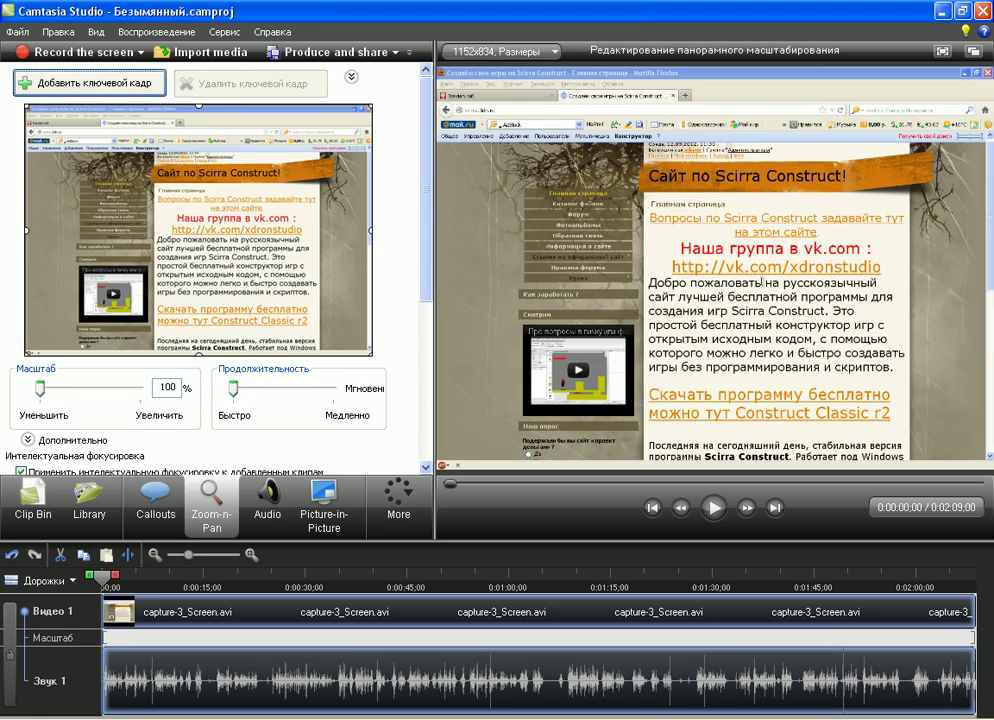
{"action": "left_click_drag", "start_coordinate": [372, 355], "coordinate": [184, 219]}
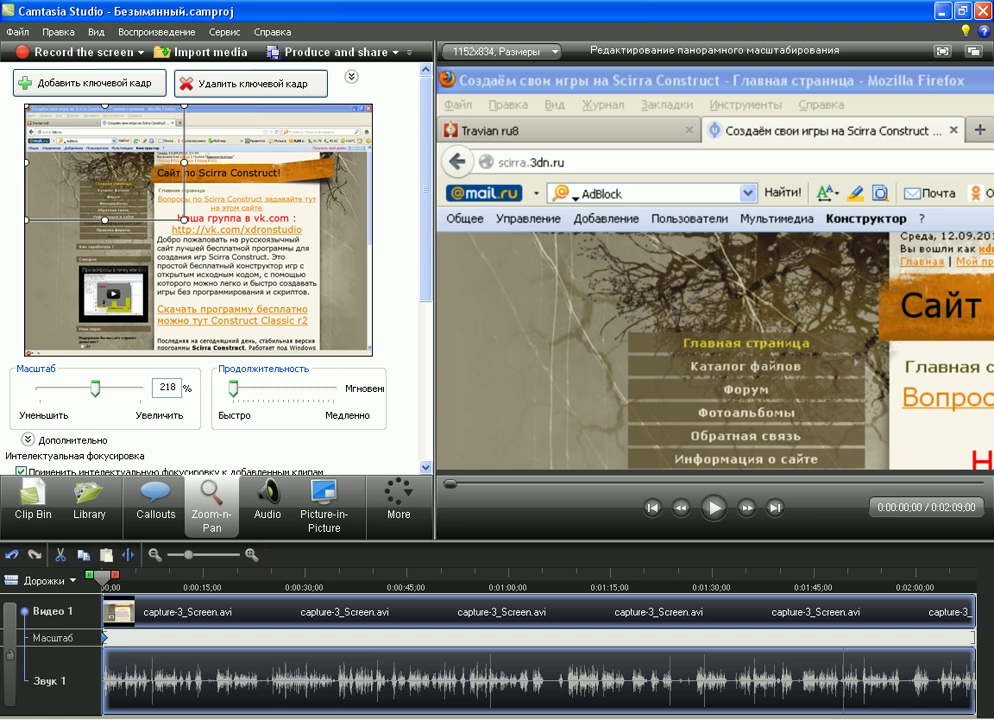
{"action": "left_click_drag", "start_coordinate": [184, 219], "coordinate": [93, 154]}
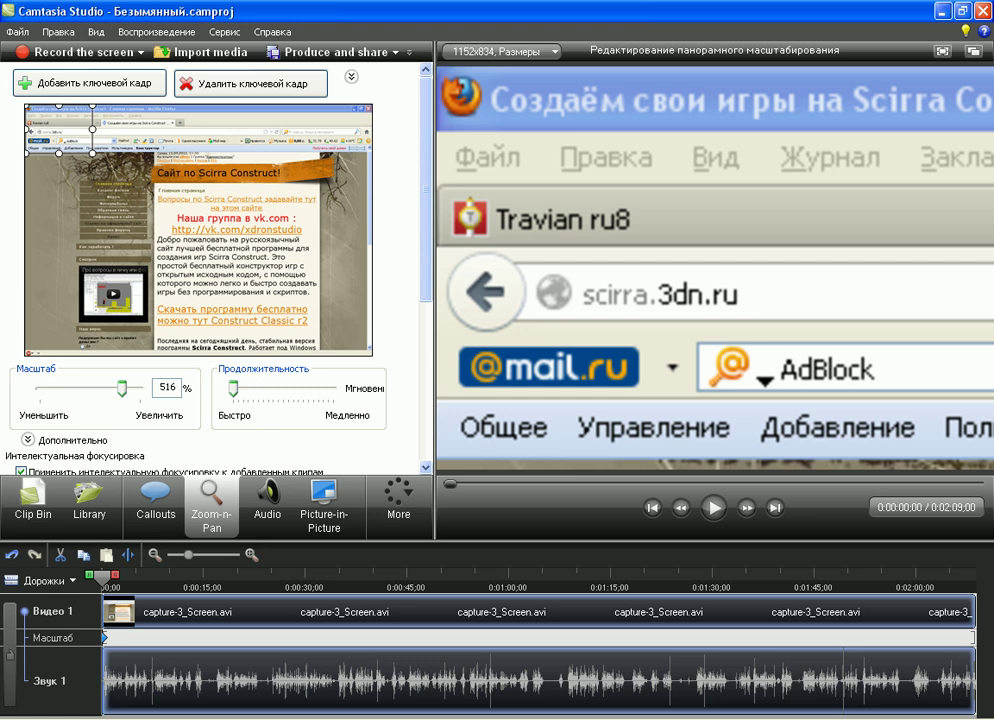
{"action": "left_click_drag", "start_coordinate": [93, 154], "coordinate": [41, 124]}
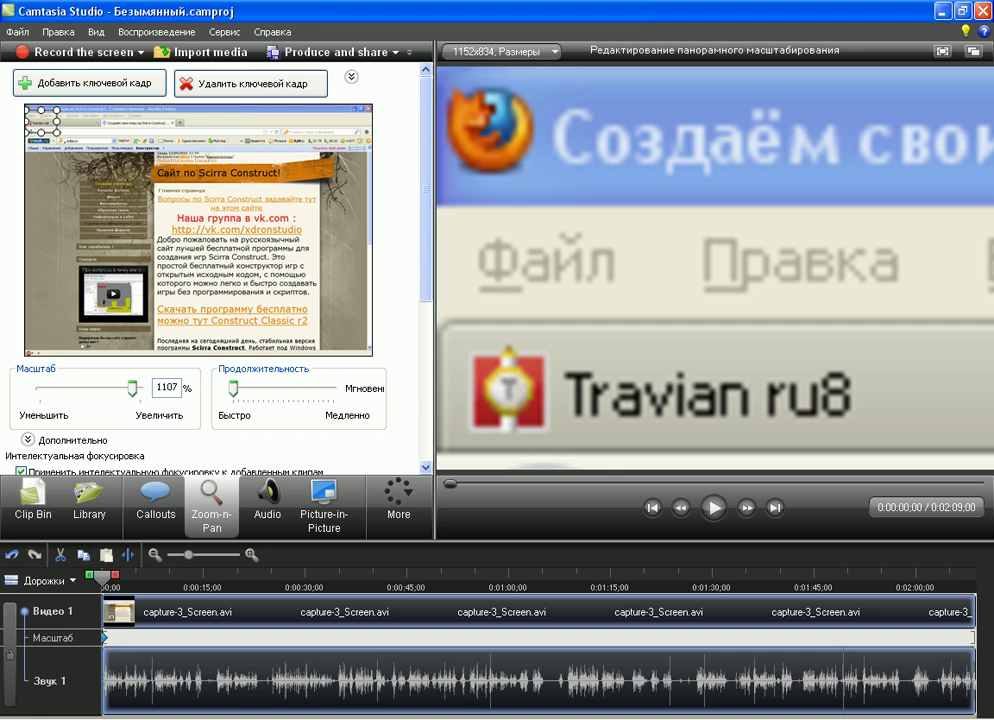
{"action": "left_click", "coordinate": [60, 83]}
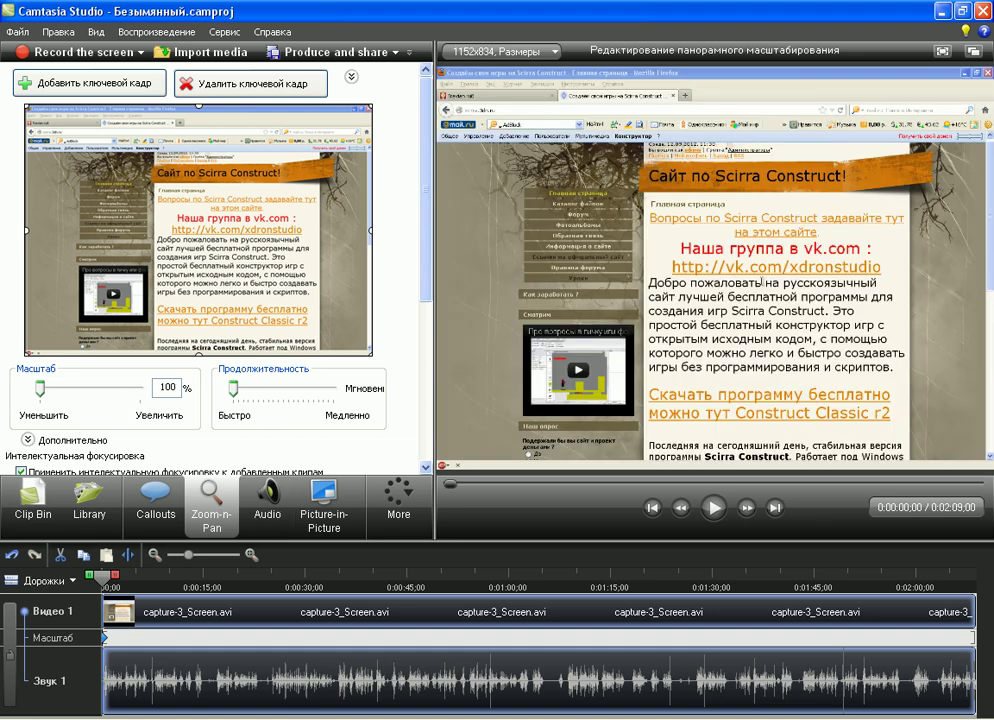
Move the 100% zoom keyframe from the clip's start to 0:00:01;16.
{"action": "left_click", "coordinate": [268, 500]}
{"action": "left_click", "coordinate": [211, 505]}
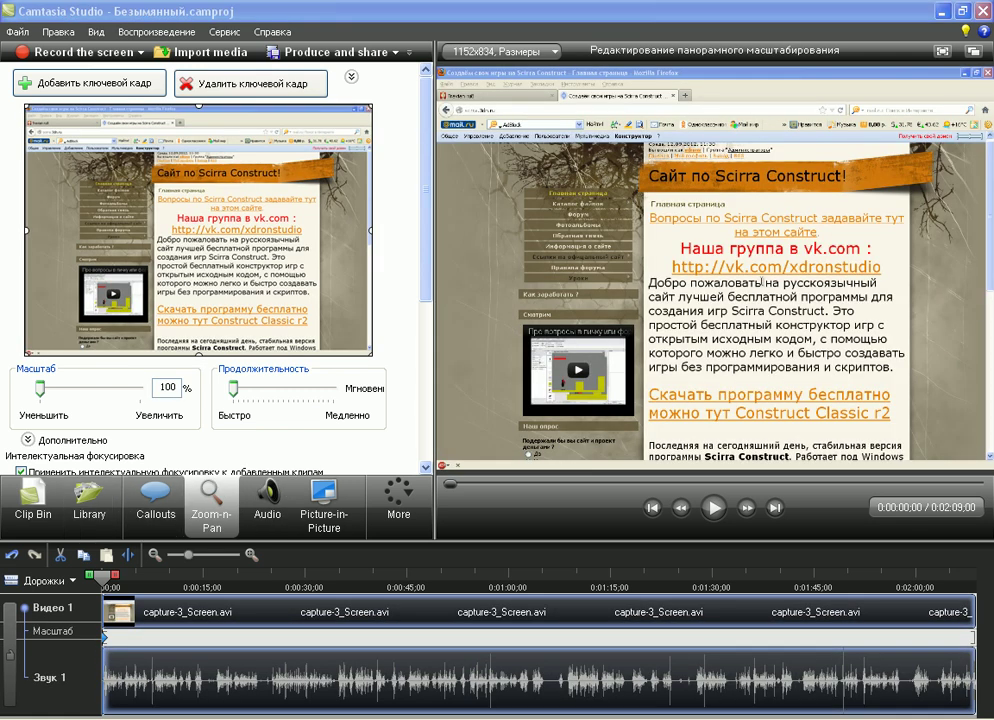
{"action": "key", "text": "space"}
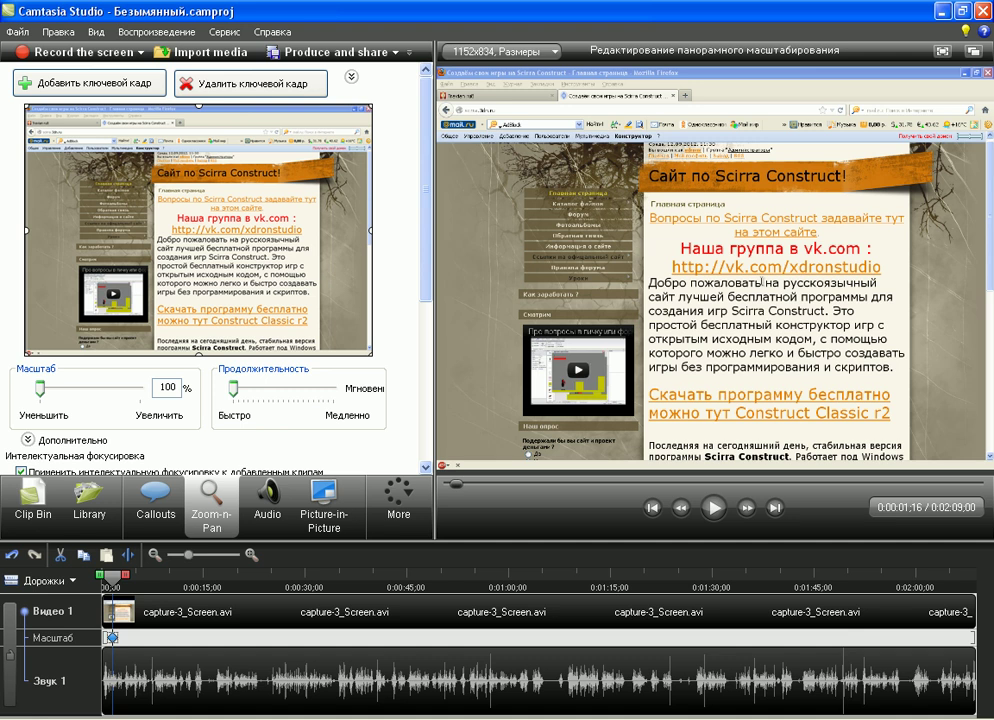
Add a zoom keyframe at 0:00:09;16 scaled to 129% on the frame's upper-left area, and return the playhead to 0:00:01;16.
{"action": "left_click_drag", "start_coordinate": [113, 577], "coordinate": [166, 577]}
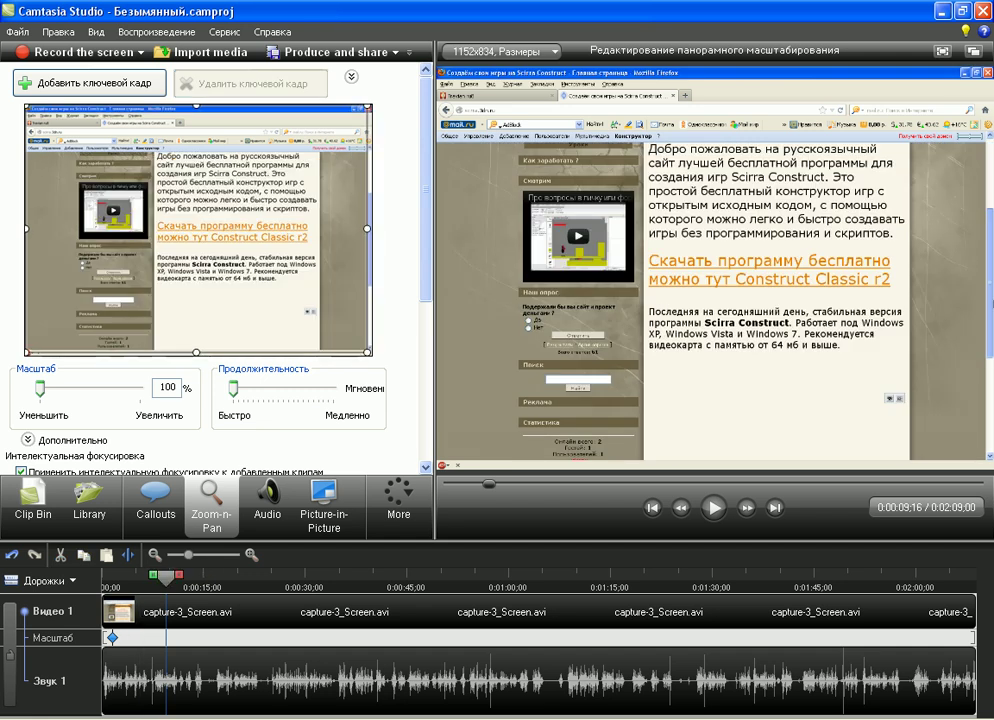
{"action": "left_click_drag", "start_coordinate": [372, 355], "coordinate": [293, 299]}
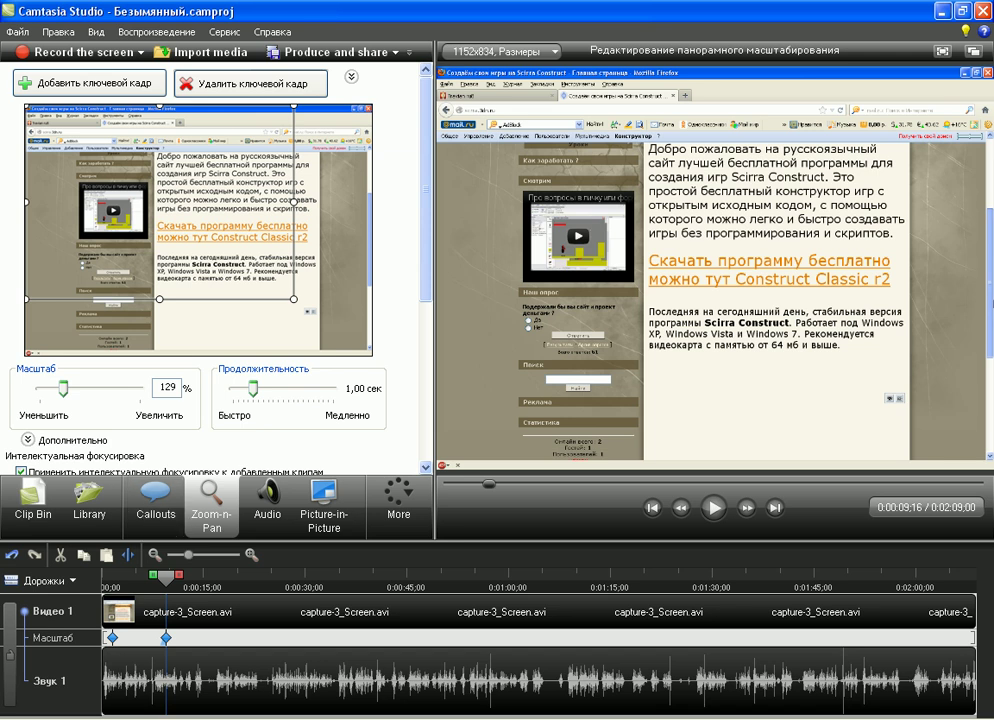
{"action": "left_click_drag", "start_coordinate": [166, 577], "coordinate": [112, 578]}
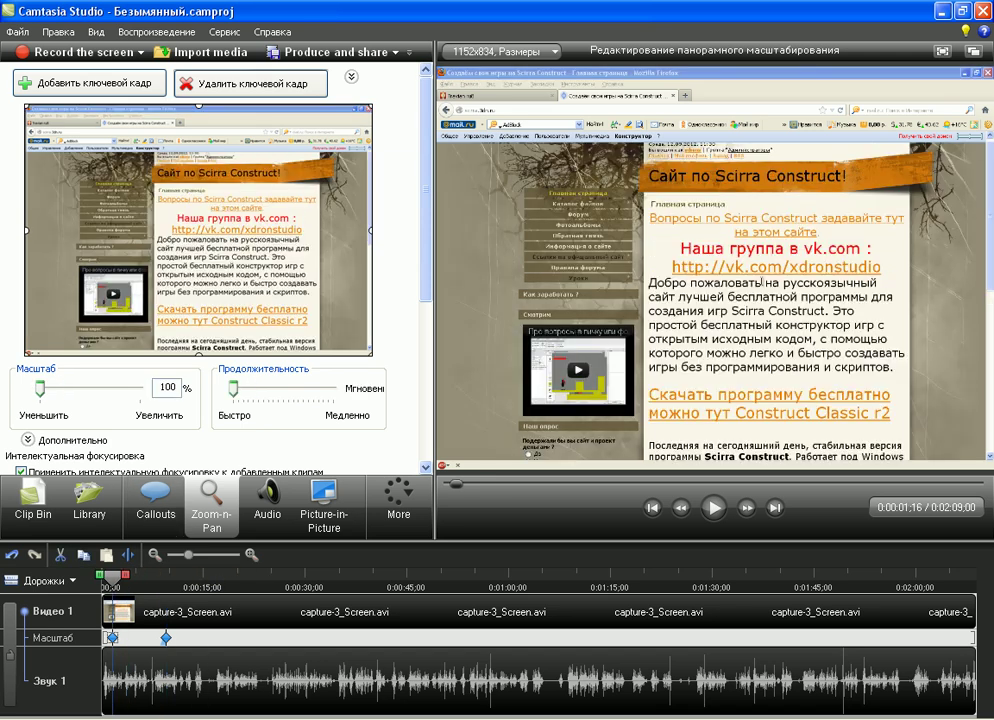